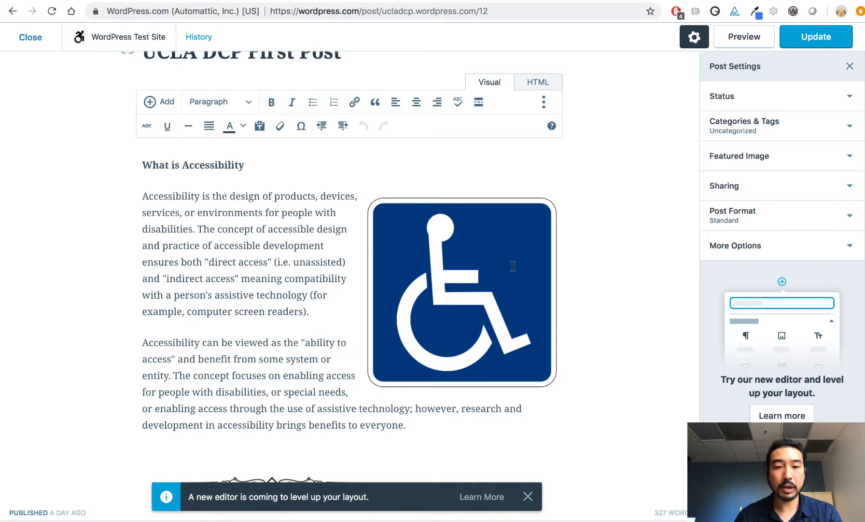
# Look through the post's text and images in the visual editor, ending at the accessibility sign near the beginning.
pyautogui.scroll(-15, 464, 256)
pyautogui.scroll(5, 464, 257)
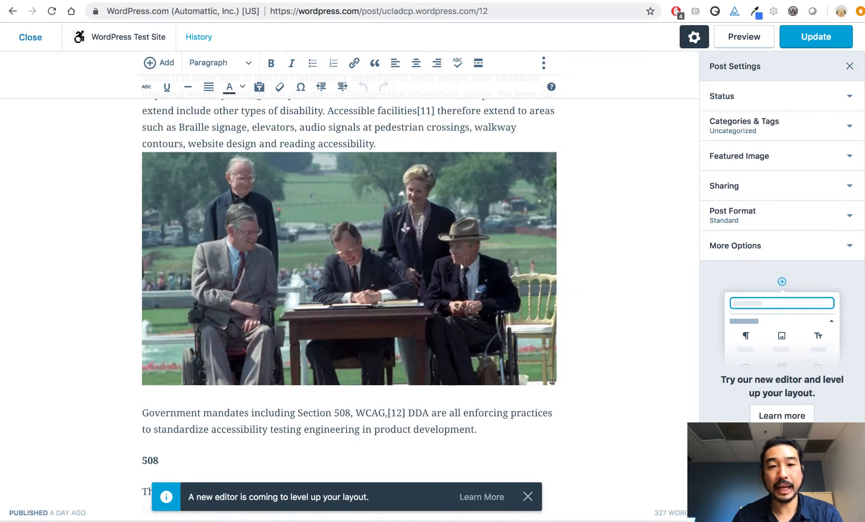
pyautogui.scroll(-5, 463, 259)
pyautogui.scroll(9, 466, 261)
pyautogui.scroll(15, 466, 261)
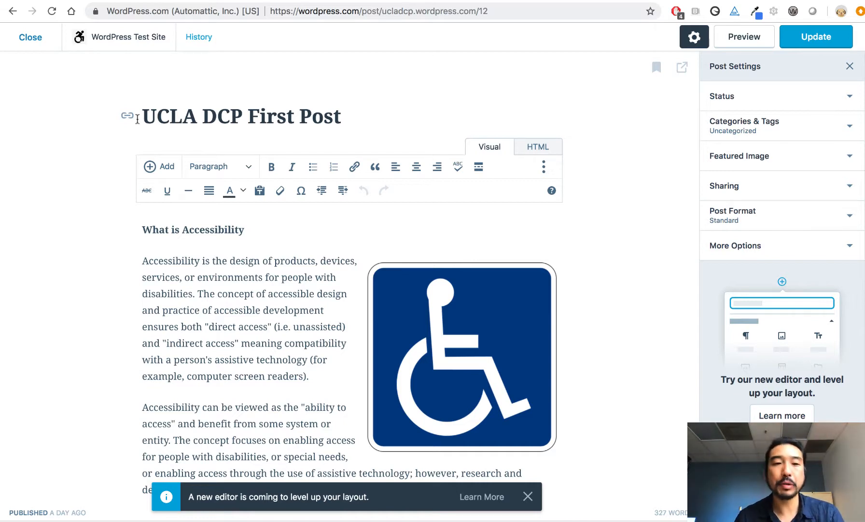
pyautogui.scroll(-5, 222, 282)
pyautogui.scroll(4, 223, 282)
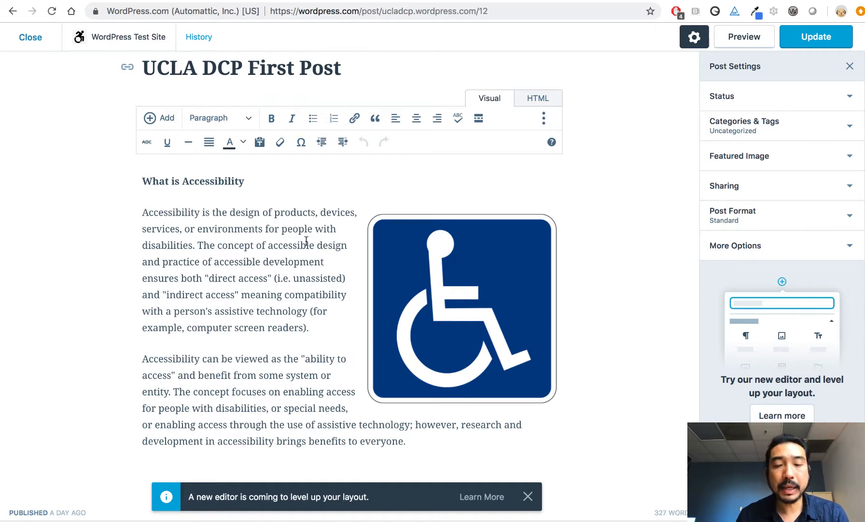
# Select the wheelchair sign image and show the post's HTML source at its tag.
pyautogui.click(433, 289)
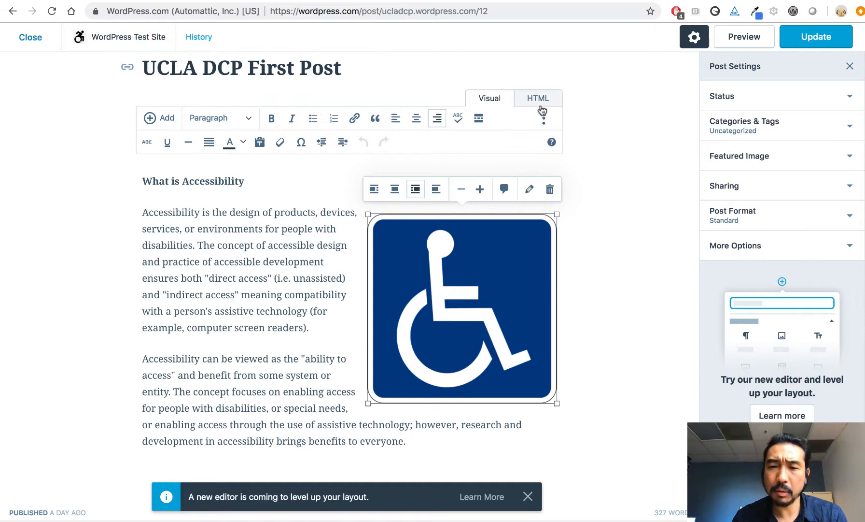
pyautogui.click(587, 141)
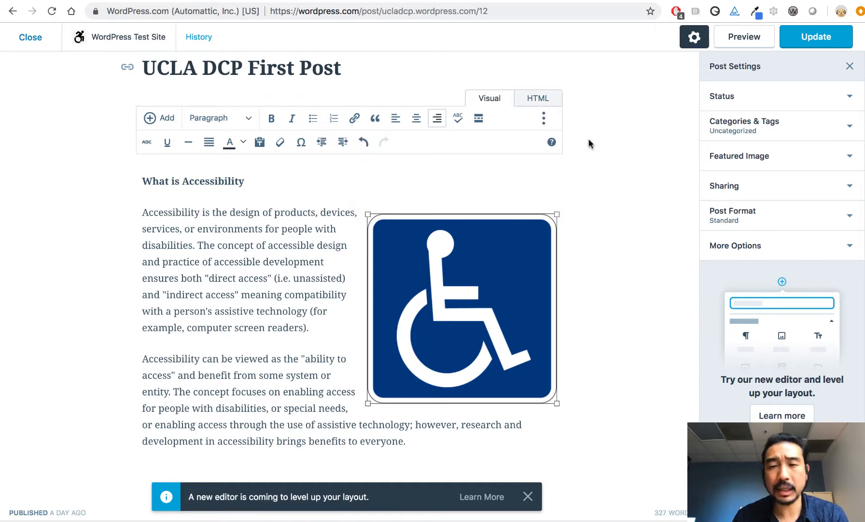
pyautogui.click(537, 99)
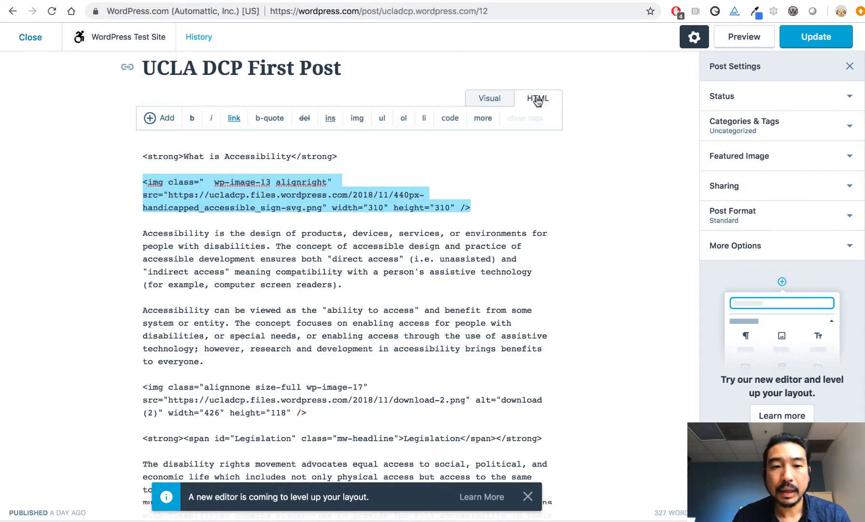
# Add alt="disability wheelchair logo" before the class attribute of the wheelchair sign's img tag (wp-image-13).
pyautogui.click(377, 259)
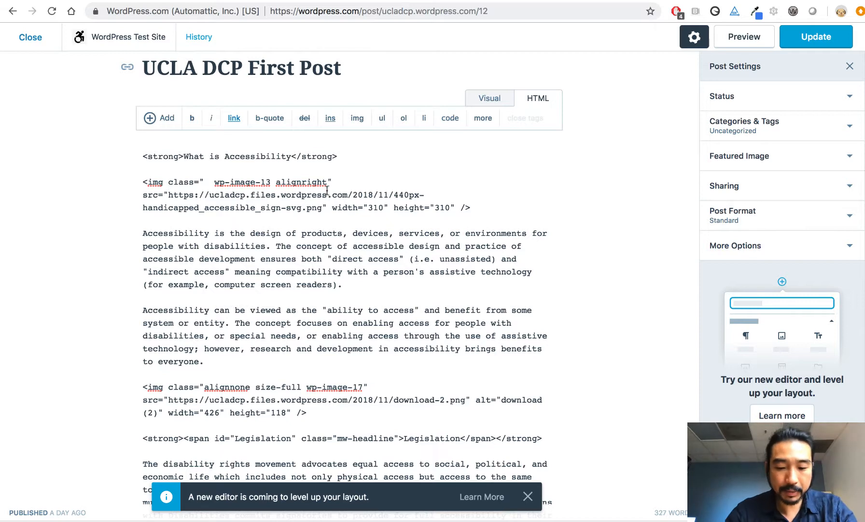
pyautogui.write('alt')
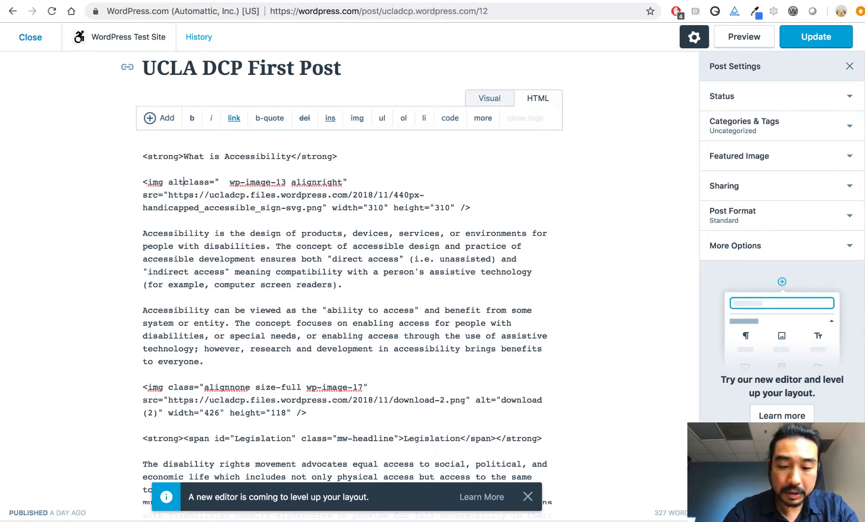
pyautogui.write('="')
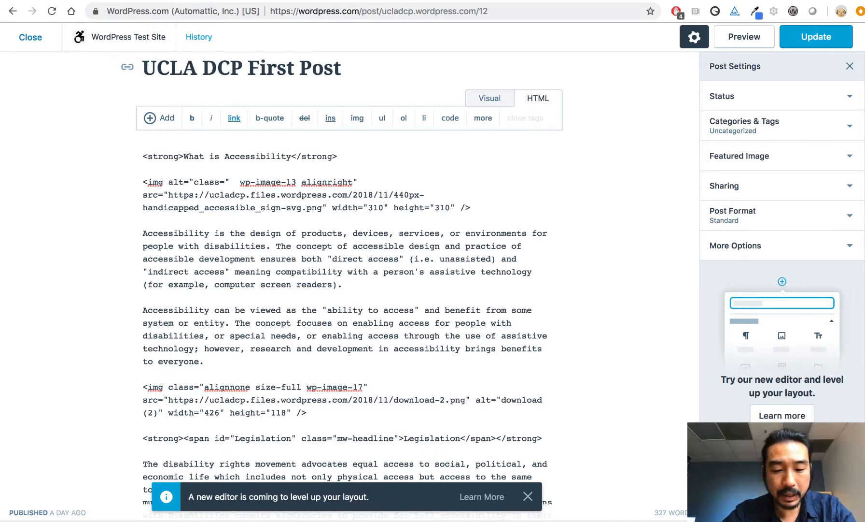
pyautogui.write('disability ')
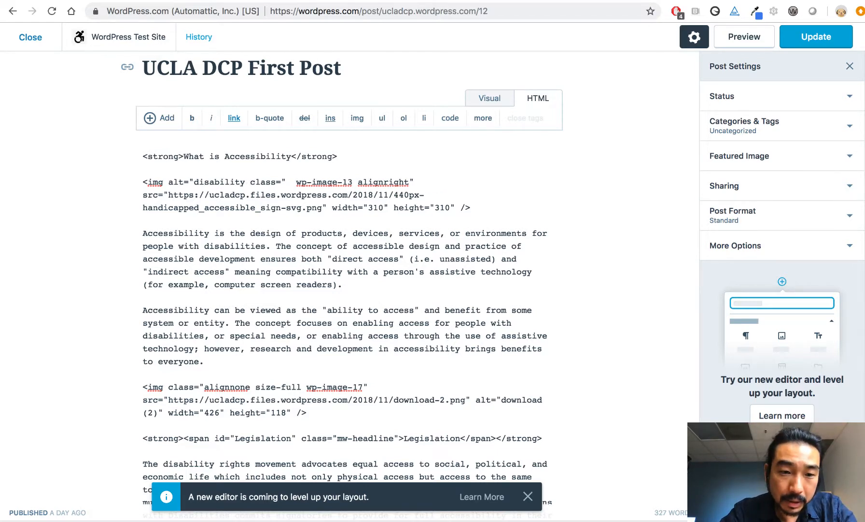
pyautogui.write('logo')
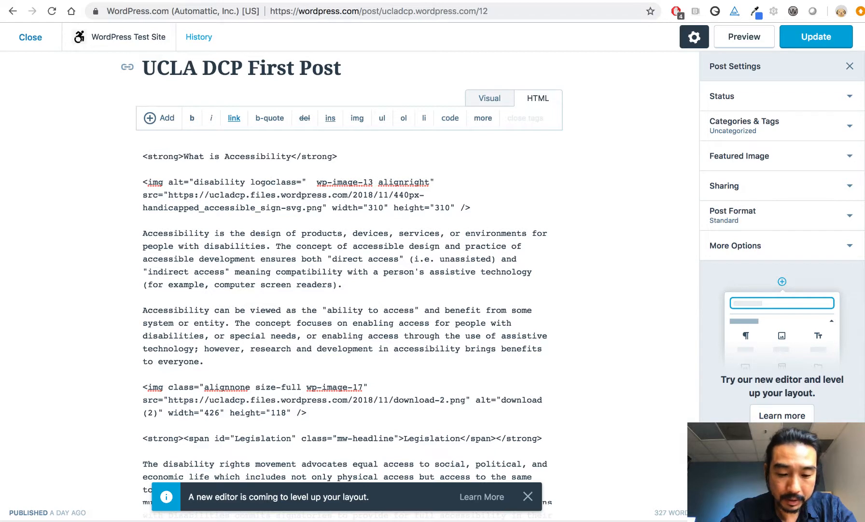
pyautogui.press('BackSpace')
pyautogui.press('BackSpace')
pyautogui.press('BackSpace')
pyautogui.press('BackSpace')
pyautogui.press('BackSpace')
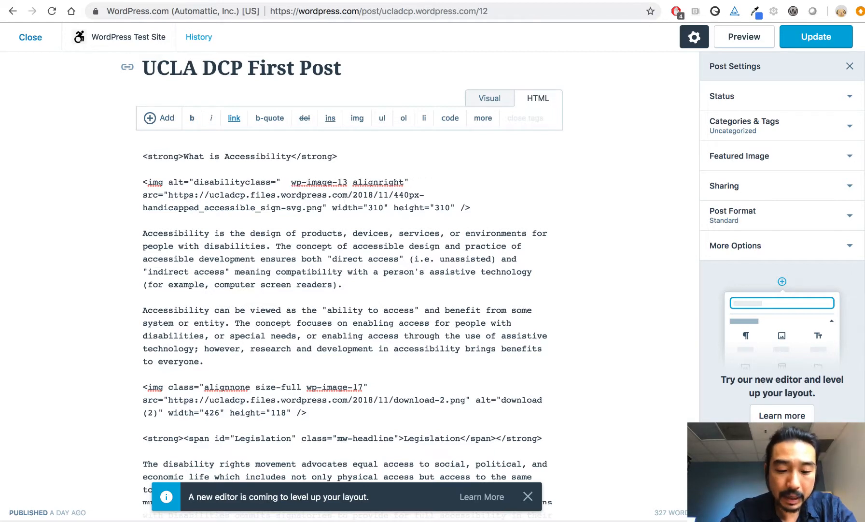
pyautogui.write('wheel')
pyautogui.press('BackSpace')
pyautogui.write('chair lo')
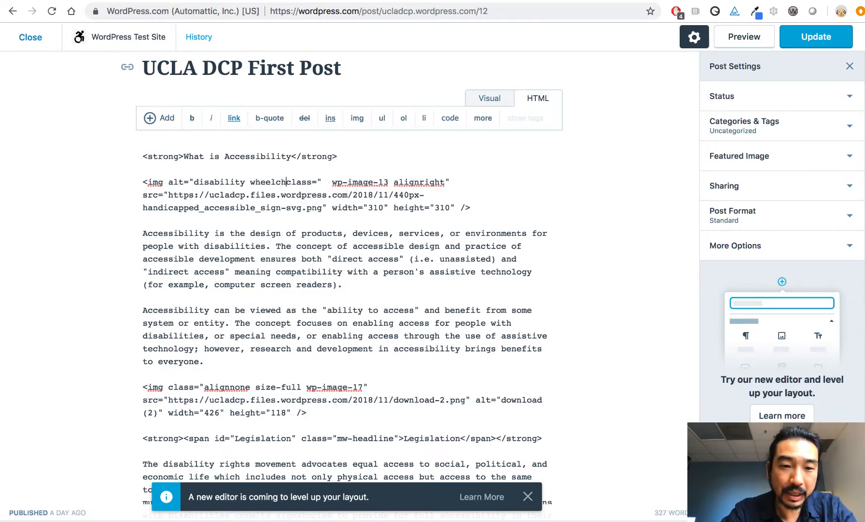
pyautogui.write('go')
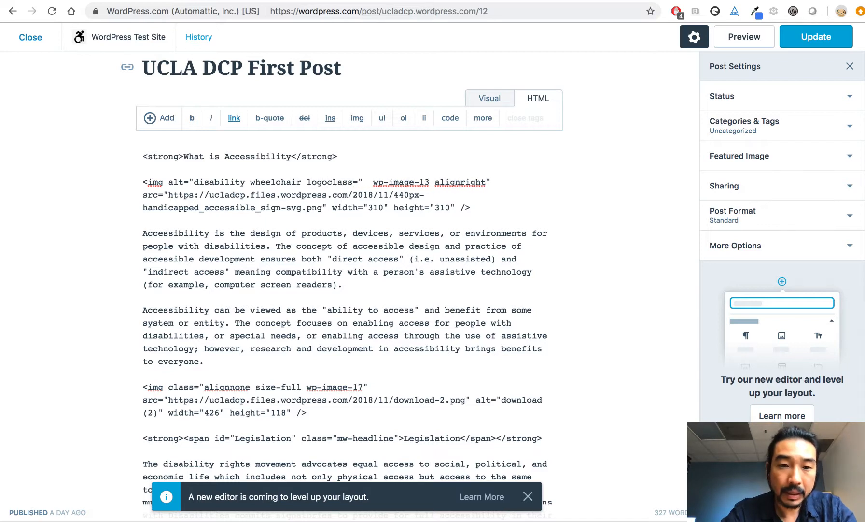
pyautogui.write('"')
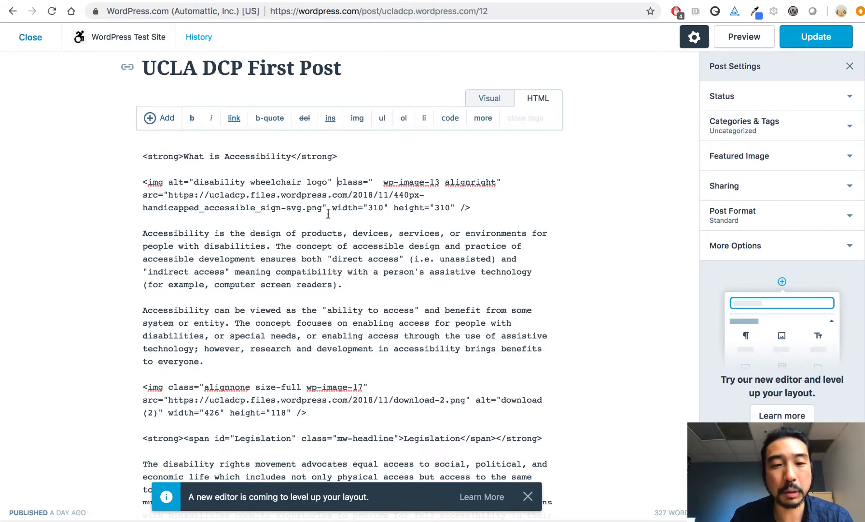
# Add alt="George Bush Signing Americans with Disabilities Act of 1990" before the class attribute in the wp-image-17 img tag.
pyautogui.scroll(-10, 325, 214)
pyautogui.scroll(-5, 330, 212)
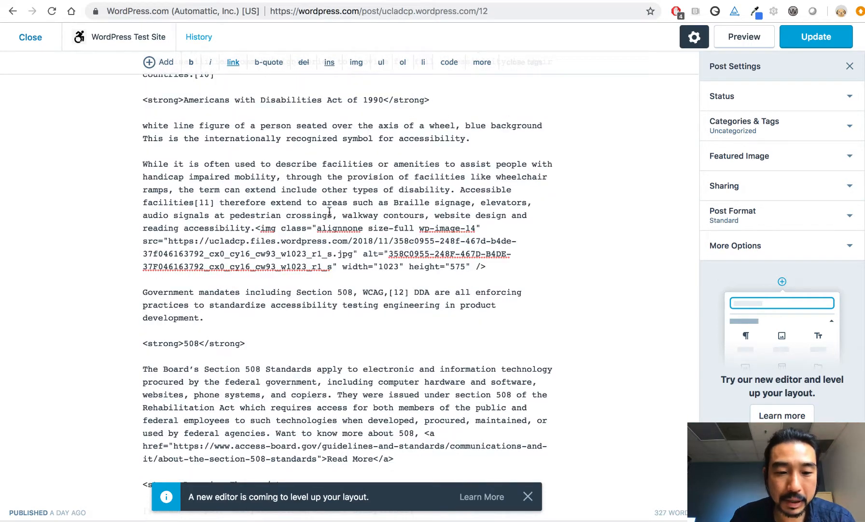
pyautogui.scroll(4, 330, 212)
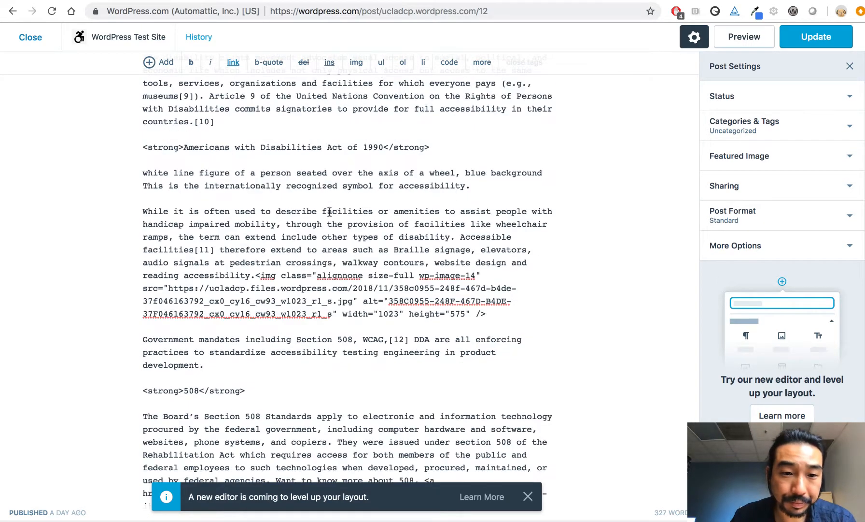
pyautogui.scroll(5, 330, 212)
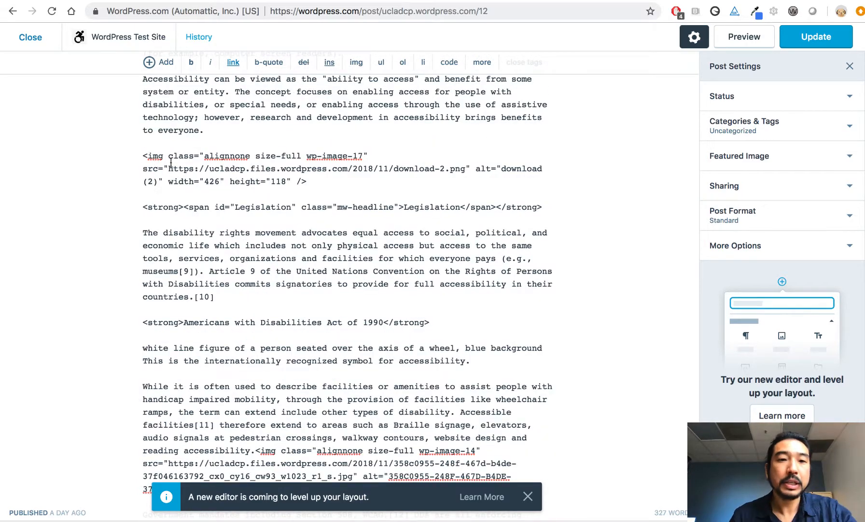
pyautogui.click(170, 155)
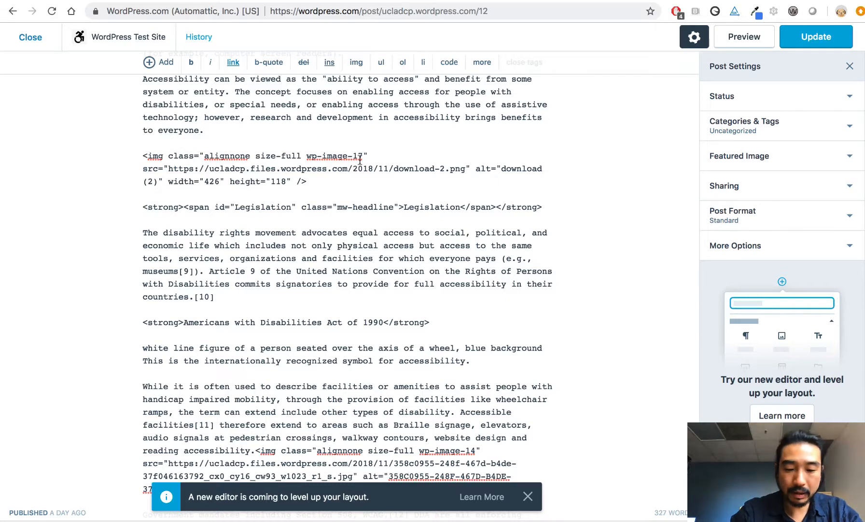
pyautogui.write('alt')
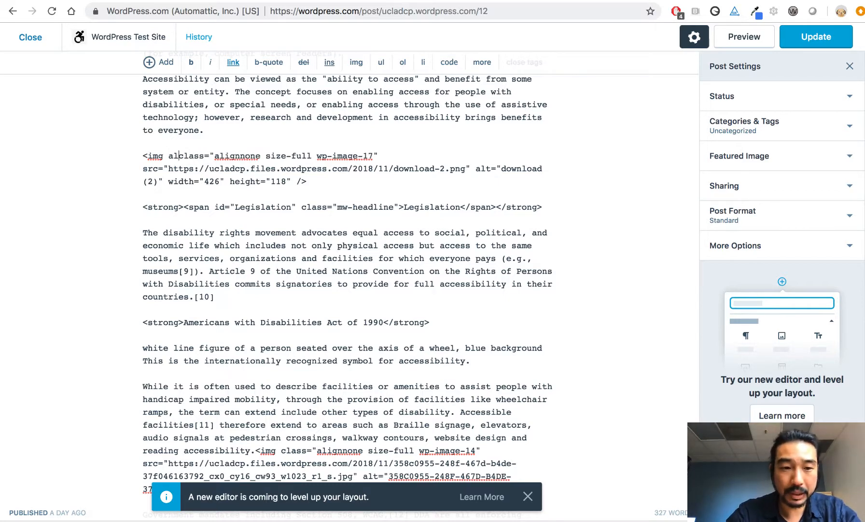
pyautogui.write('="')
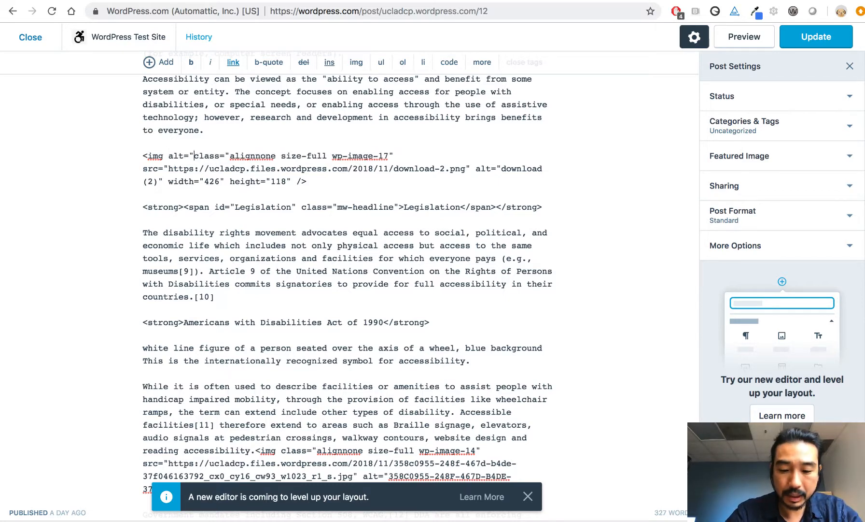
pyautogui.write('G')
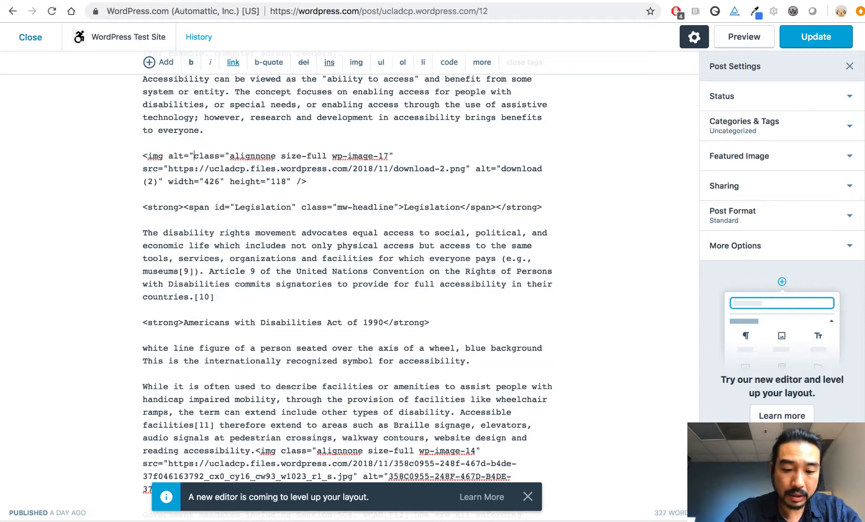
pyautogui.write('eorge Bush ')
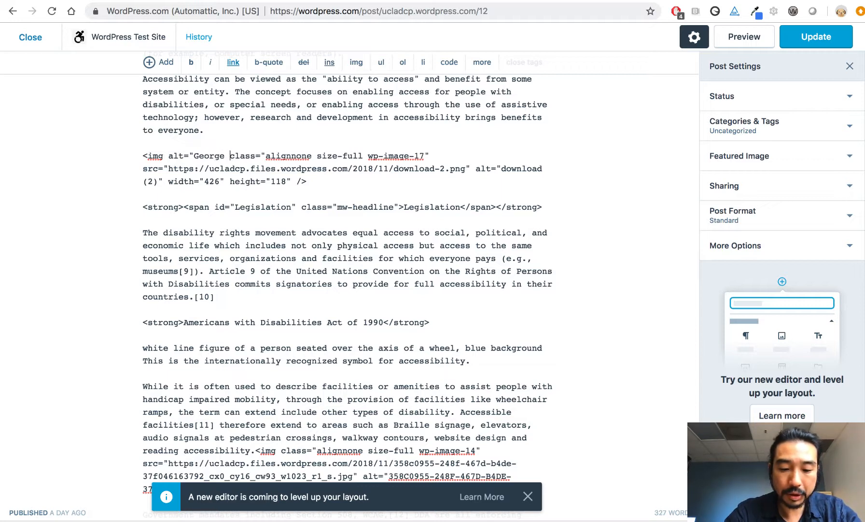
pyautogui.write('Signing ')
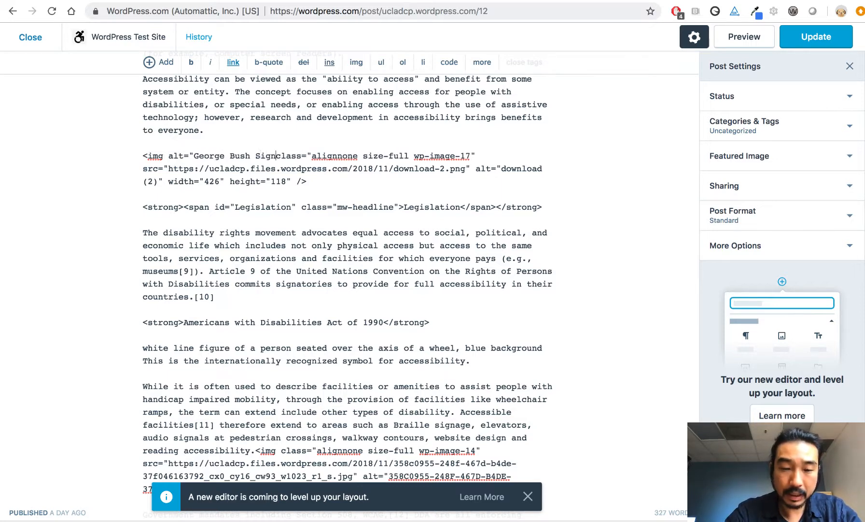
pyautogui.write('ADA')
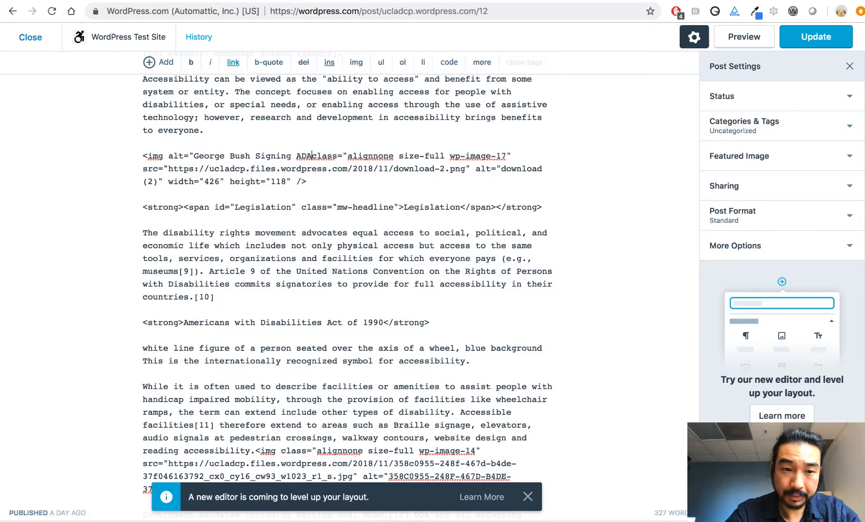
pyautogui.press('BackSpace')
pyautogui.press('BackSpace')
pyautogui.write('mericans with ')
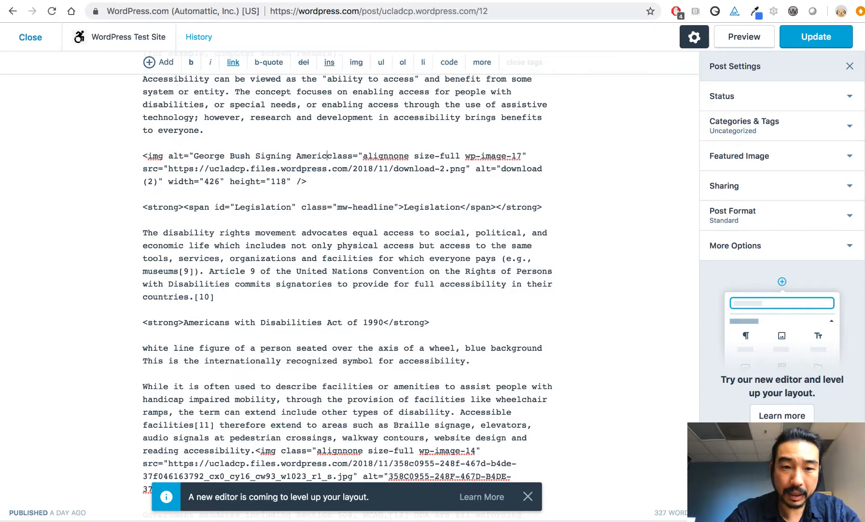
pyautogui.write('Disabi')
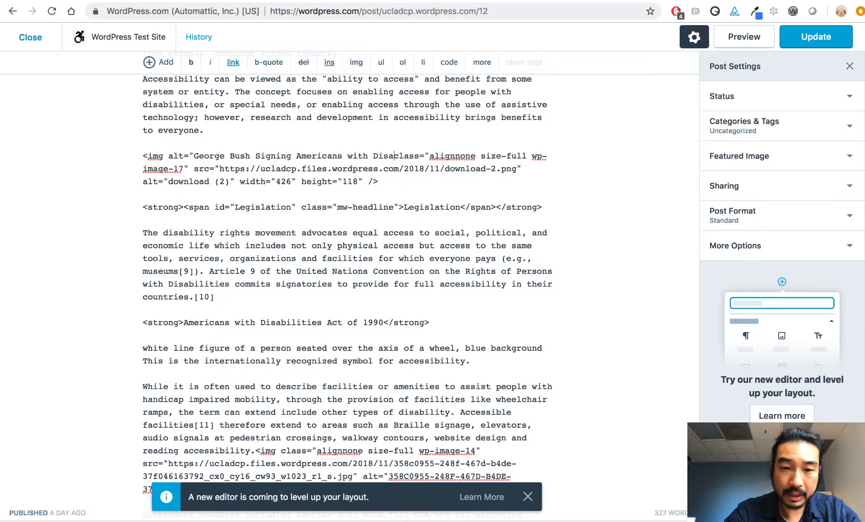
pyautogui.write('lities C')
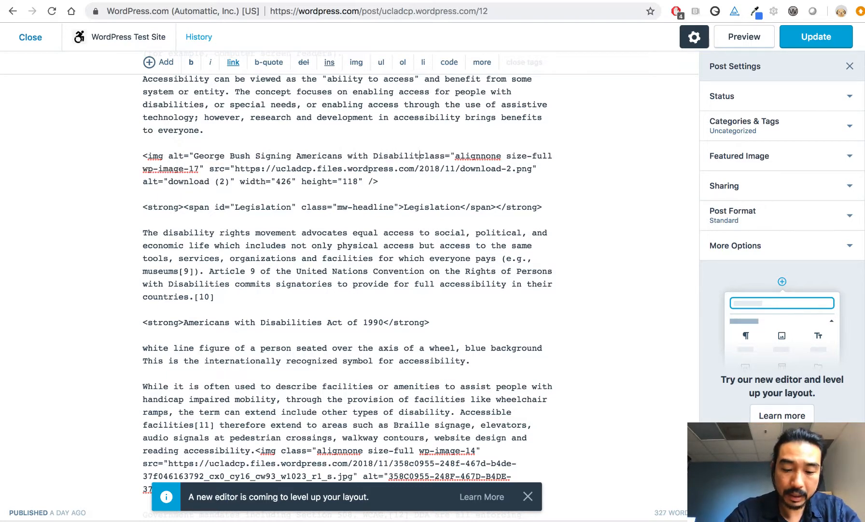
pyautogui.press('BackSpace')
pyautogui.write('A')
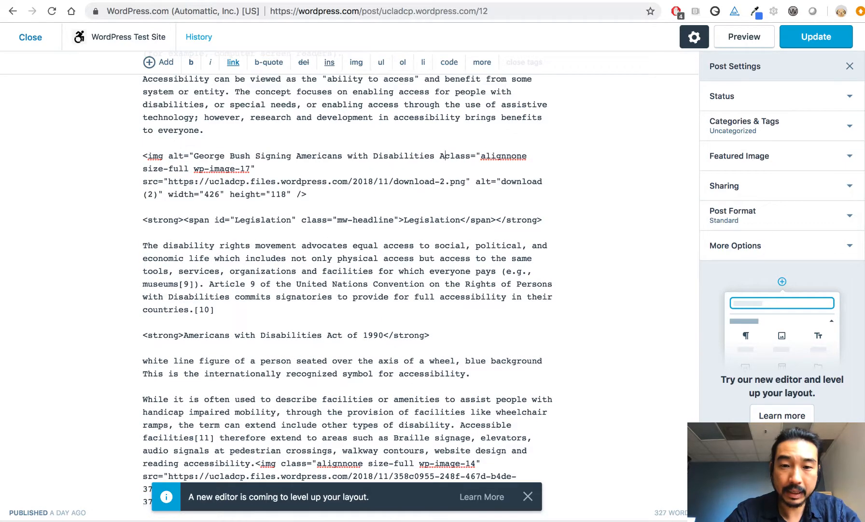
pyautogui.write('ct of 1990')
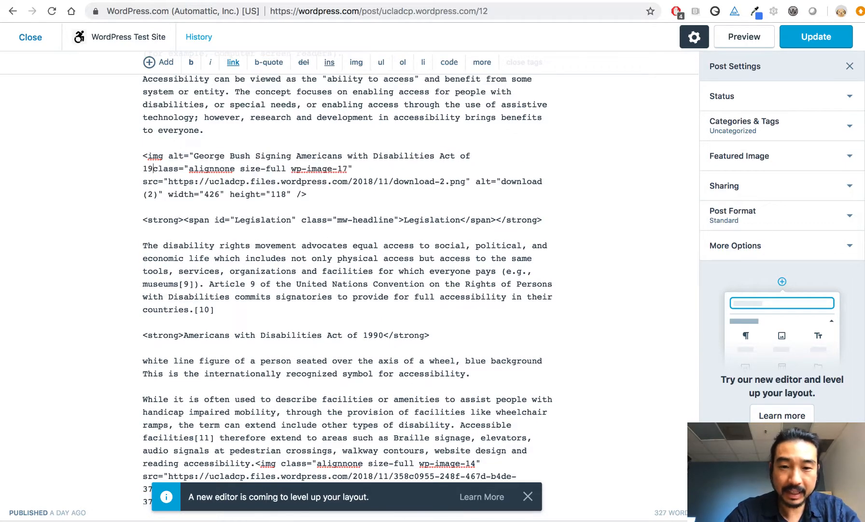
pyautogui.write('"')
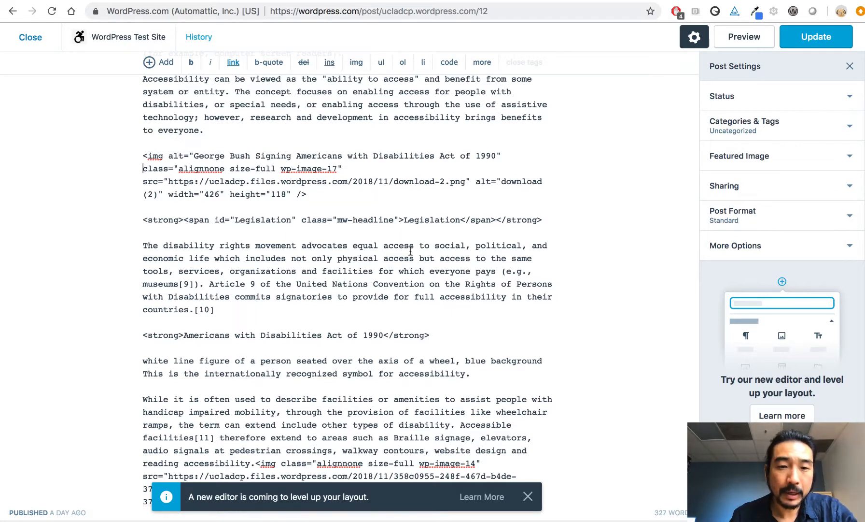
# Return to the visual view of the post and examine the images down to the decorative divider above Legislation.
pyautogui.scroll(6, 554, 165)
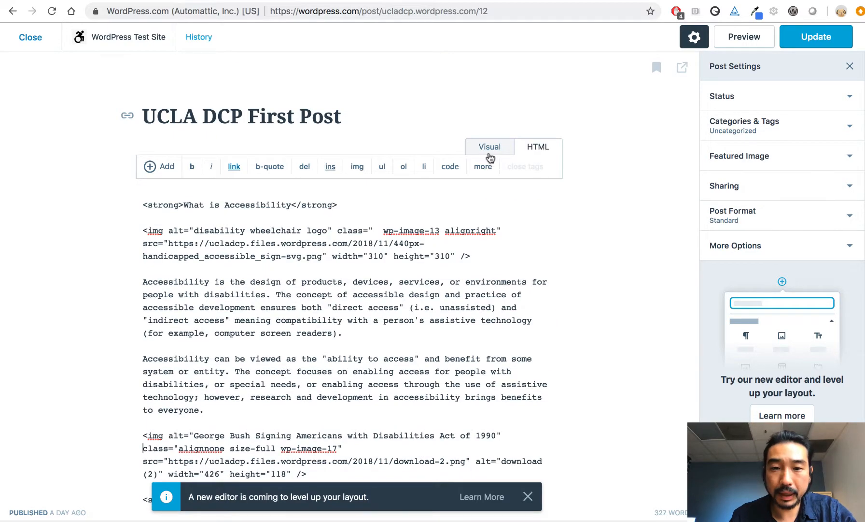
pyautogui.click(489, 148)
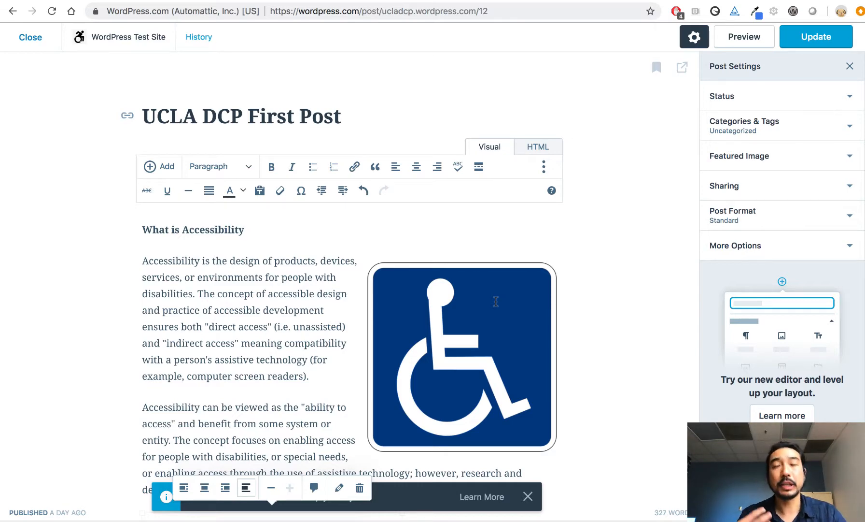
pyautogui.scroll(-8, 496, 301)
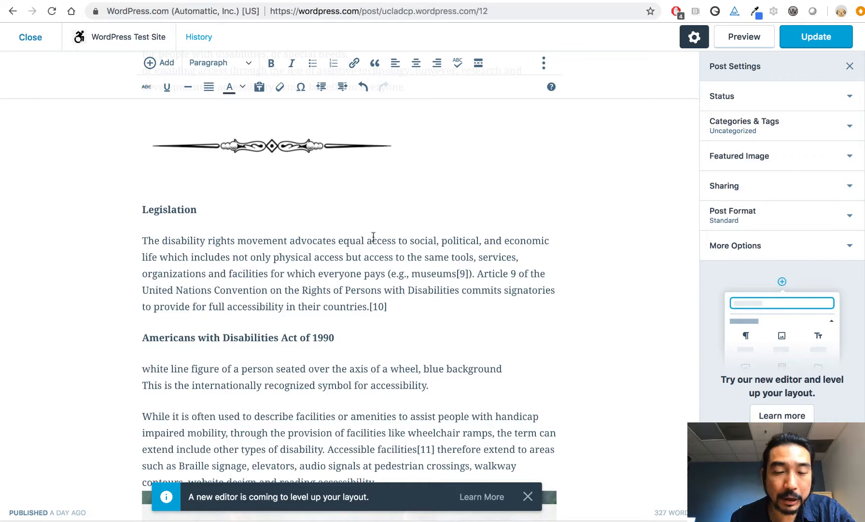
pyautogui.scroll(2, 368, 318)
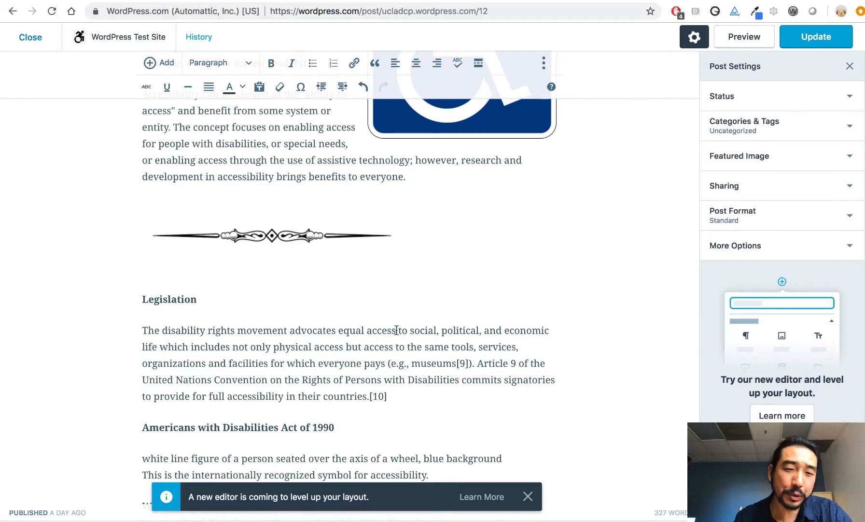
# Select the decorative divider image above the Legislation heading and show the post's HTML source at its img tag.
pyautogui.scroll(6, 424, 349)
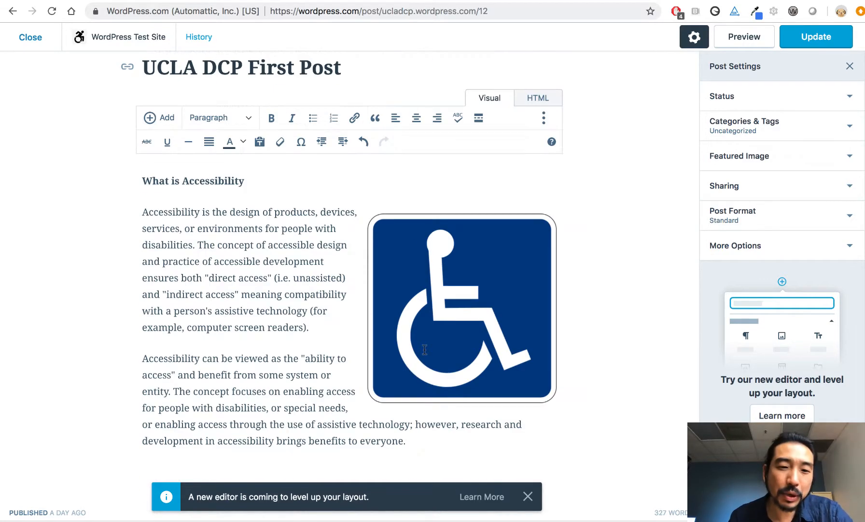
pyautogui.scroll(-1, 425, 349)
pyautogui.scroll(-5, 424, 349)
pyautogui.click(264, 249)
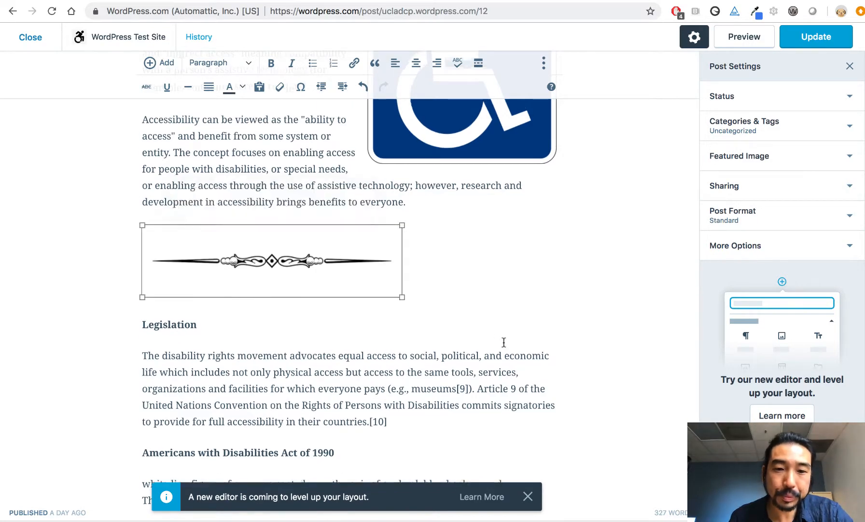
pyautogui.scroll(4, 504, 342)
pyautogui.scroll(3, 512, 340)
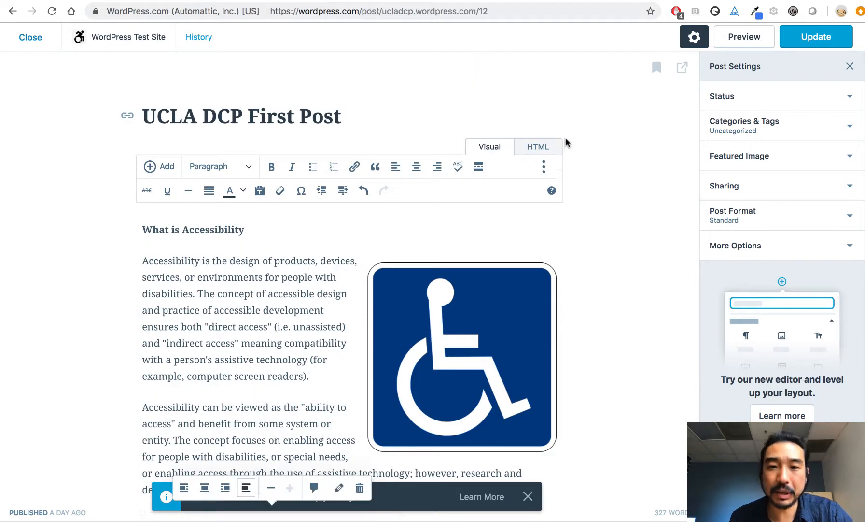
pyautogui.click(541, 146)
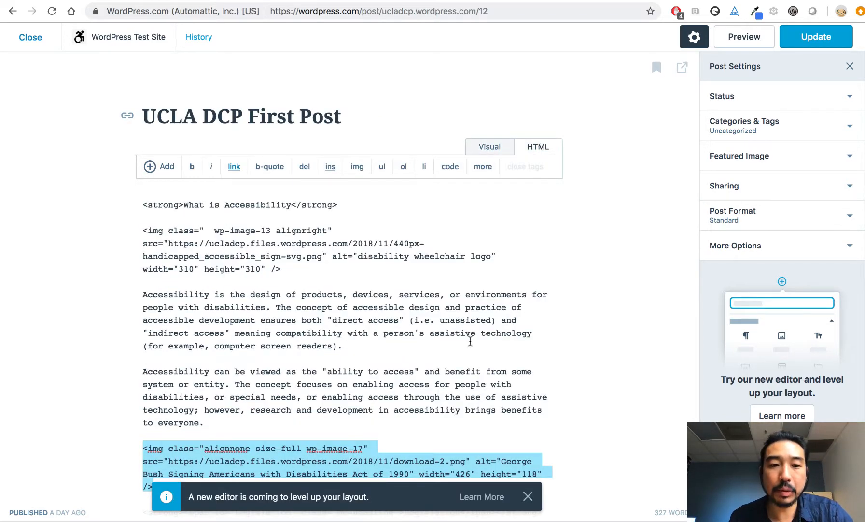
# Add an empty alt="" before the class attribute of the divider's img tag (wp-image-17) and return to the visual view.
pyautogui.scroll(-4, 187, 337)
pyautogui.click(175, 246)
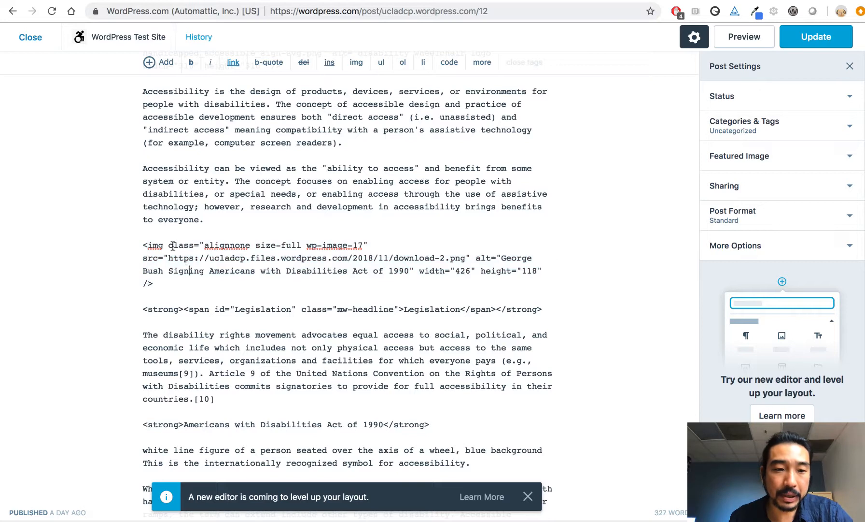
pyautogui.write('alt=')
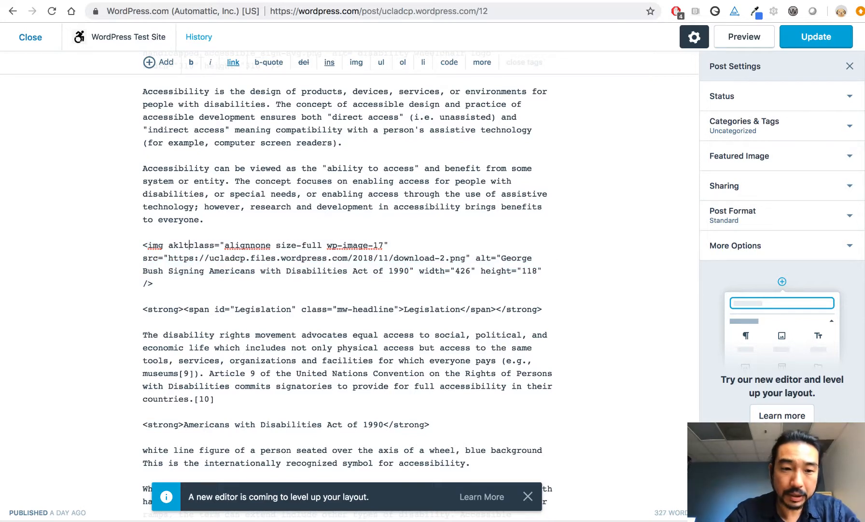
pyautogui.press('BackSpace')
pyautogui.press('BackSpace')
pyautogui.press('BackSpace')
pyautogui.write('lt')
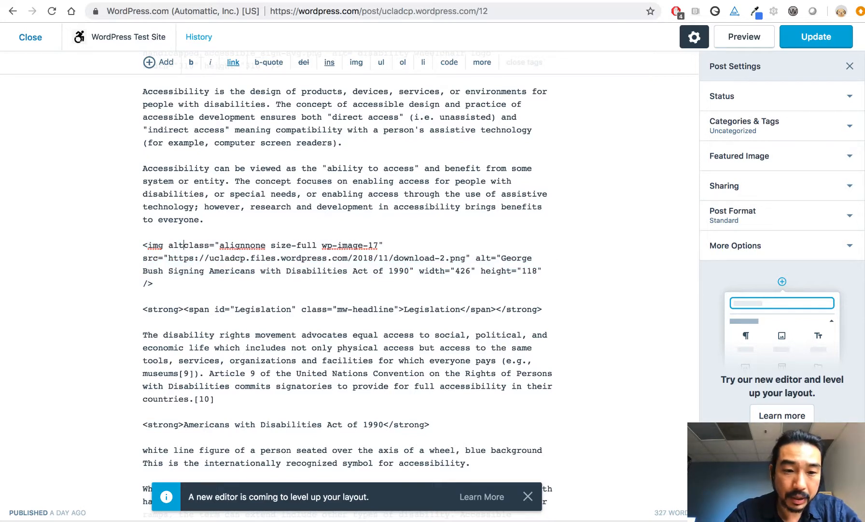
pyautogui.write('=""')
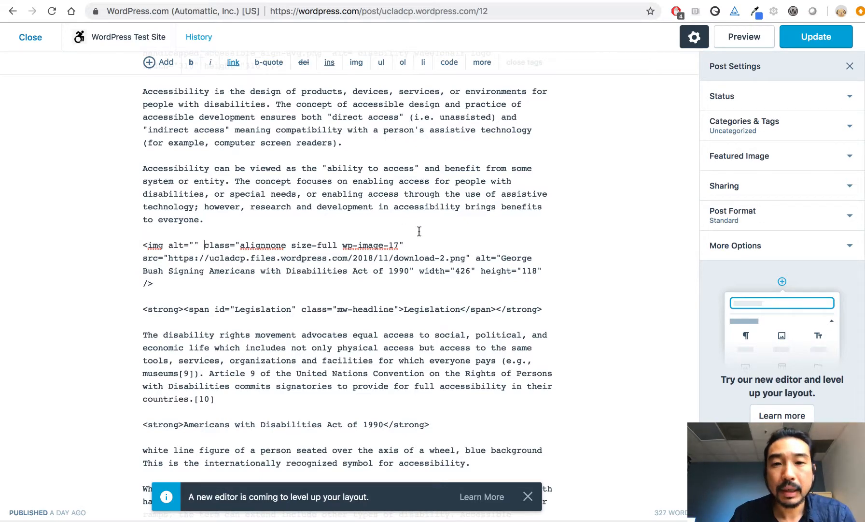
pyautogui.scroll(5, 419, 231)
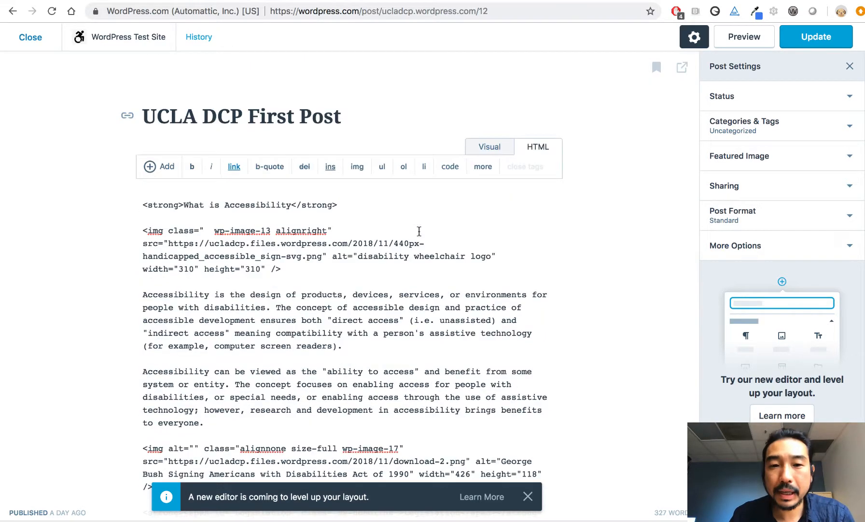
pyautogui.click(487, 151)
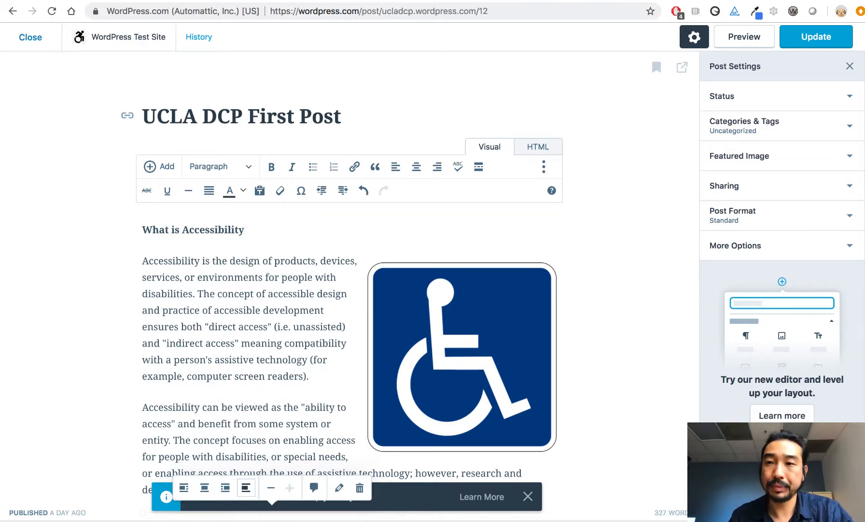
# Switch to the Hawaii document in Microsoft Word and place the cursor before "occupying" in the Introduction paragraph.
pyautogui.press('super+space')
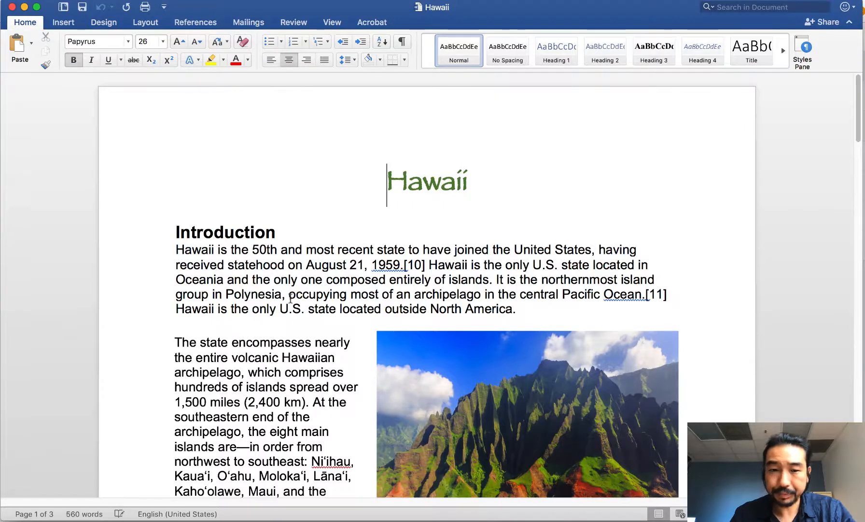
pyautogui.click(291, 297)
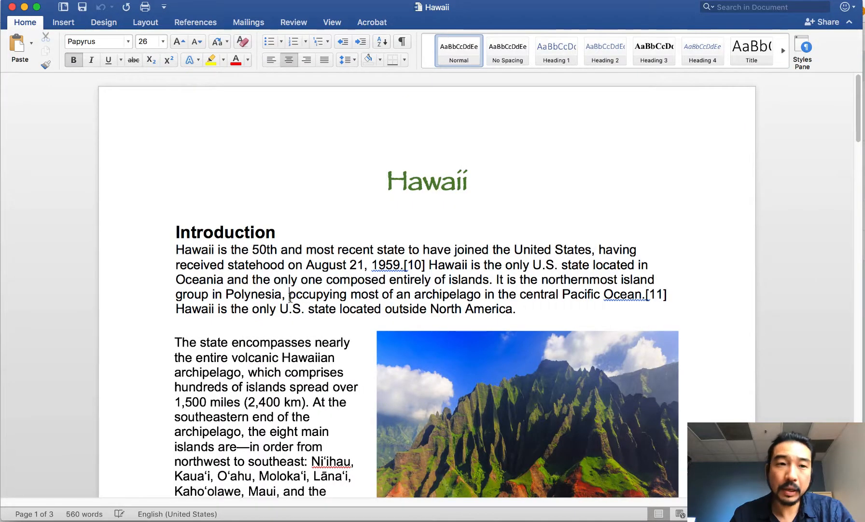